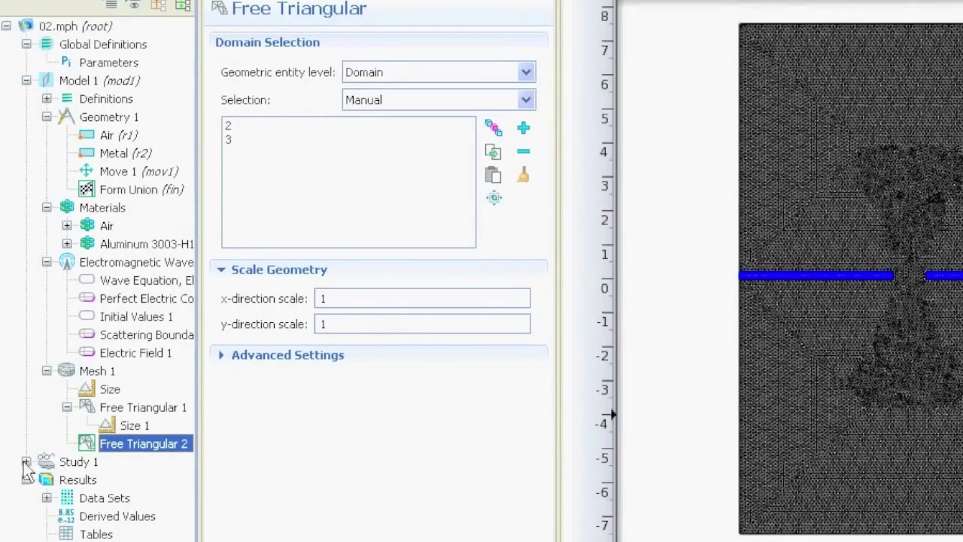
- Check the frequency expression of the Frequency Domain study step and the lambda value among the global parameters
click(26, 462)
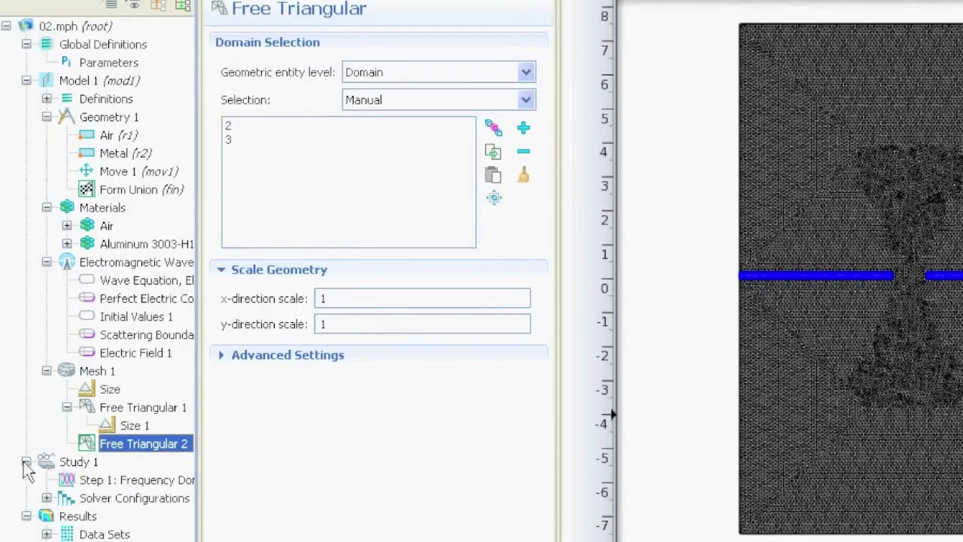
click(93, 482)
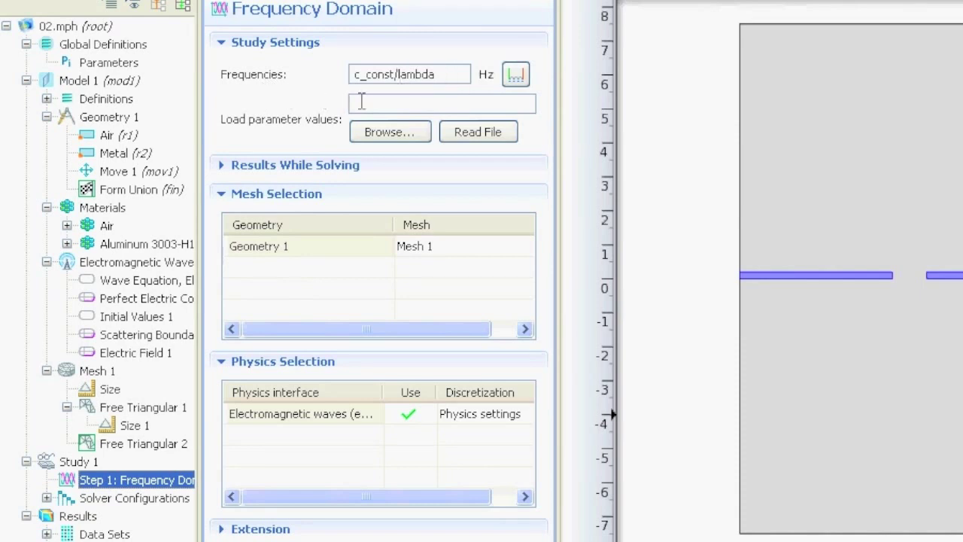
click(115, 66)
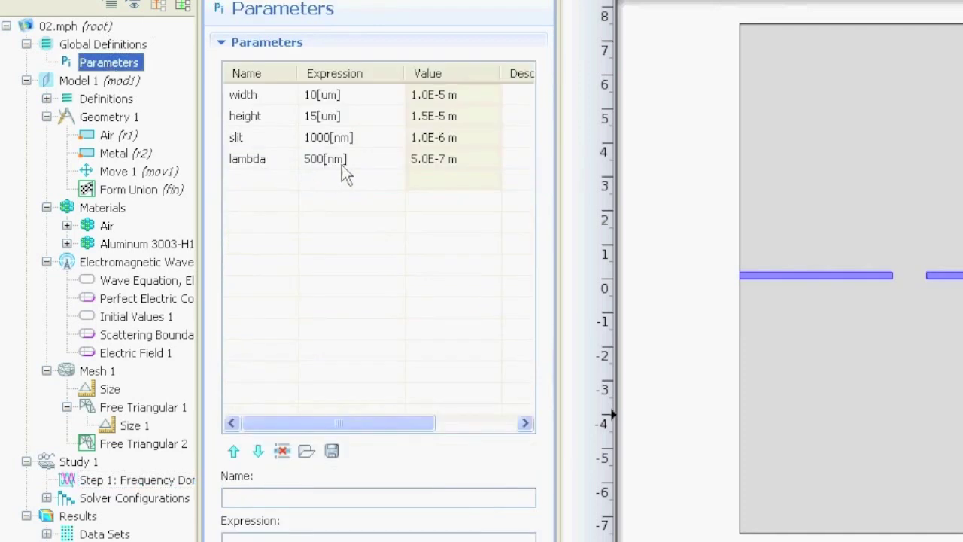
- Compute Study 1 with its Frequency Domain step
click(135, 481)
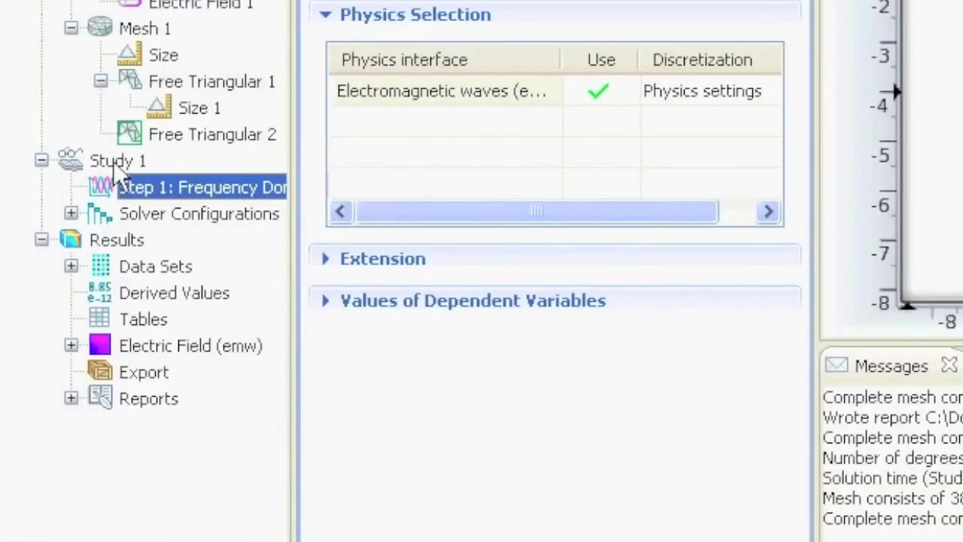
right_click(113, 161)
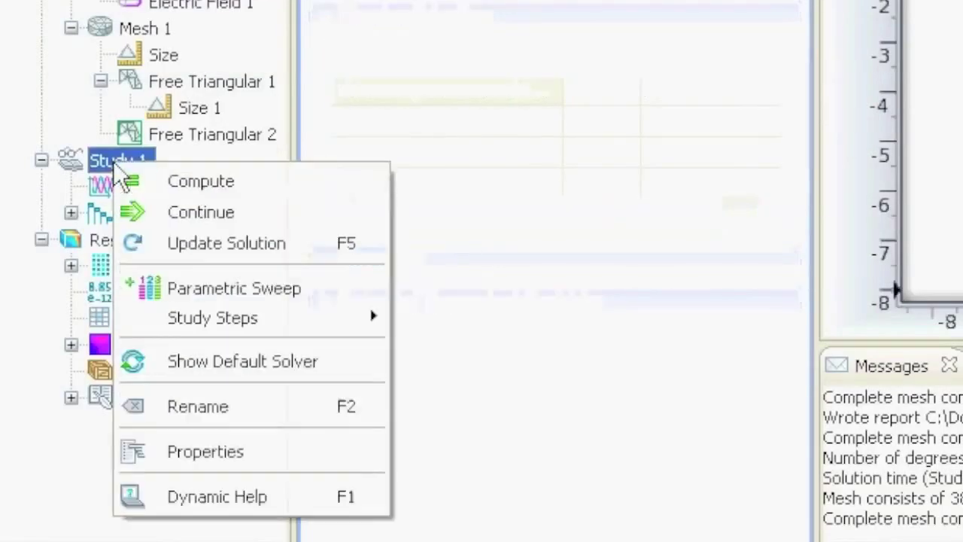
click(272, 184)
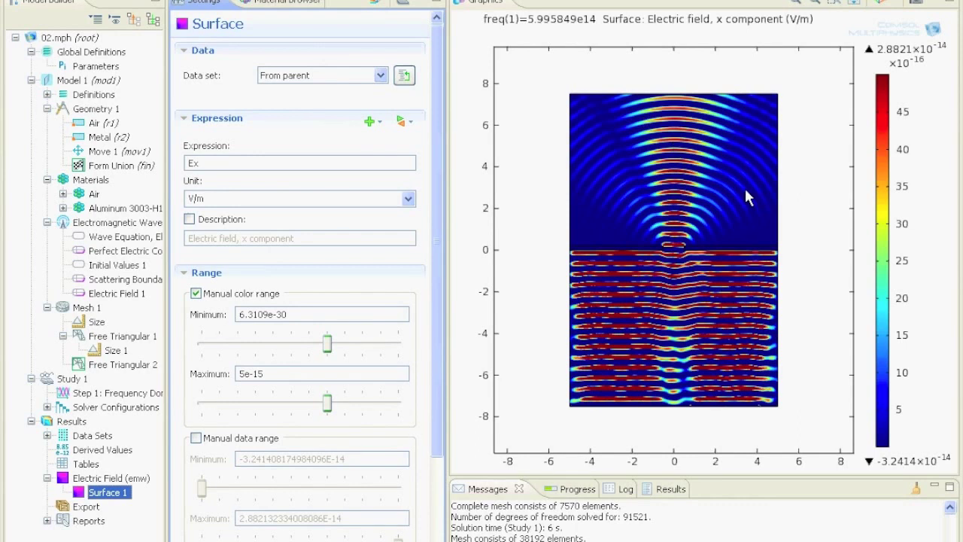
- Set the surface plot's data set to Solution 1 with the frequency parameter value 5.995849e14
click(381, 75)
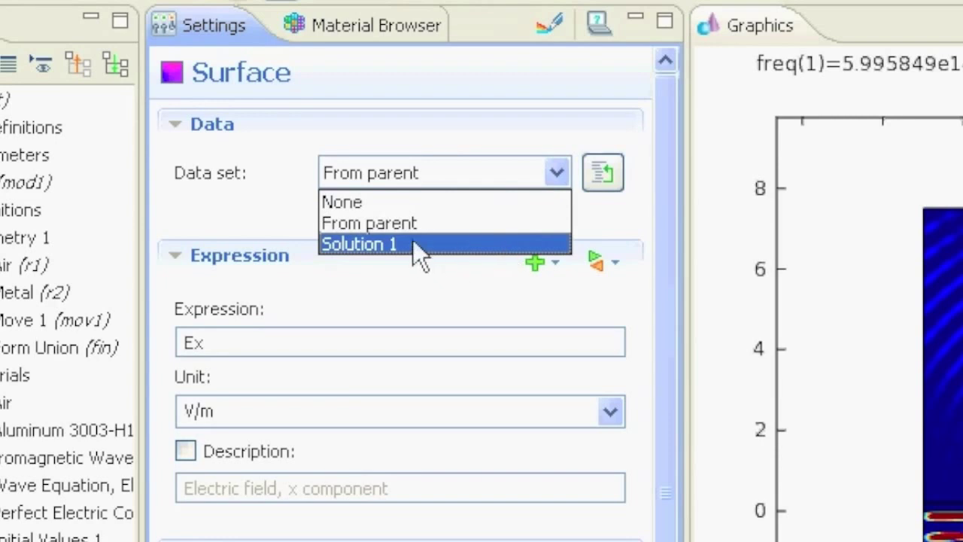
click(434, 243)
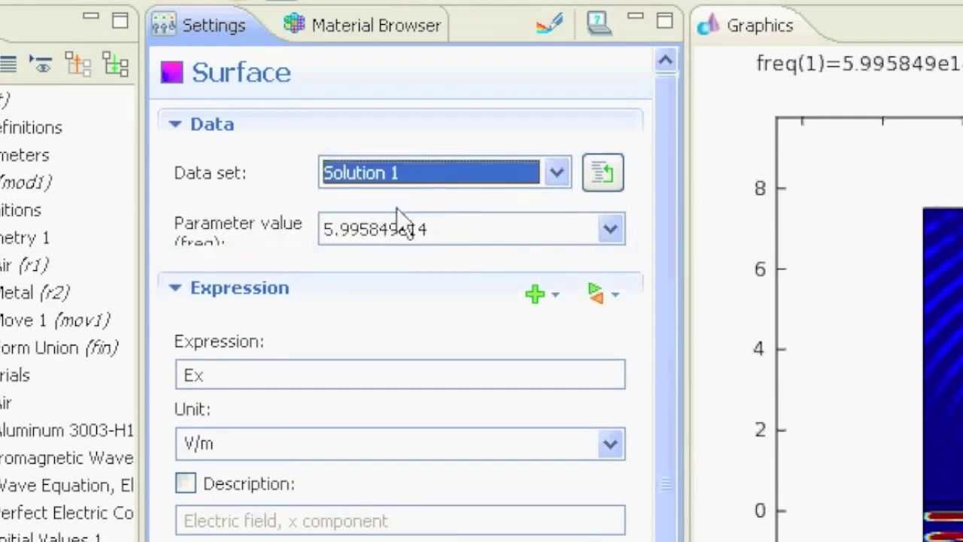
click(612, 230)
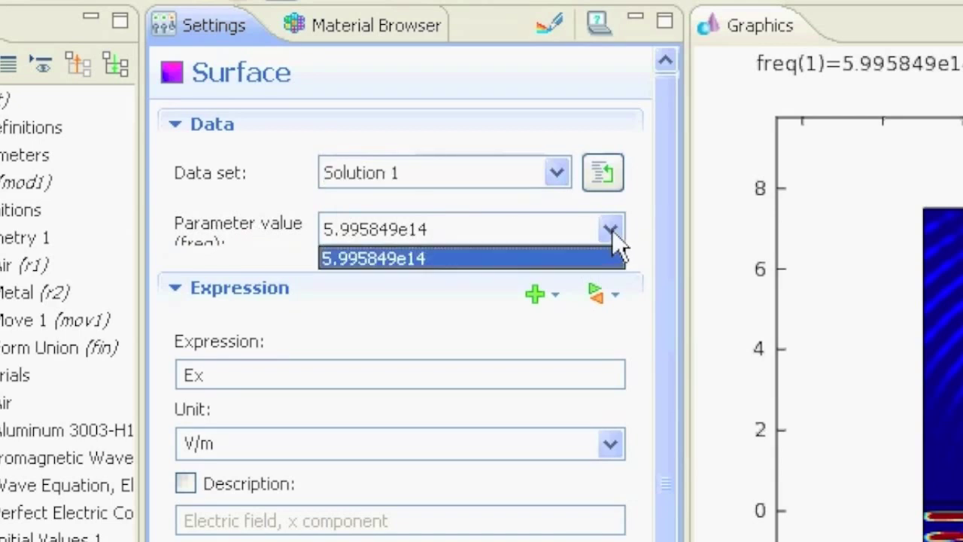
click(613, 230)
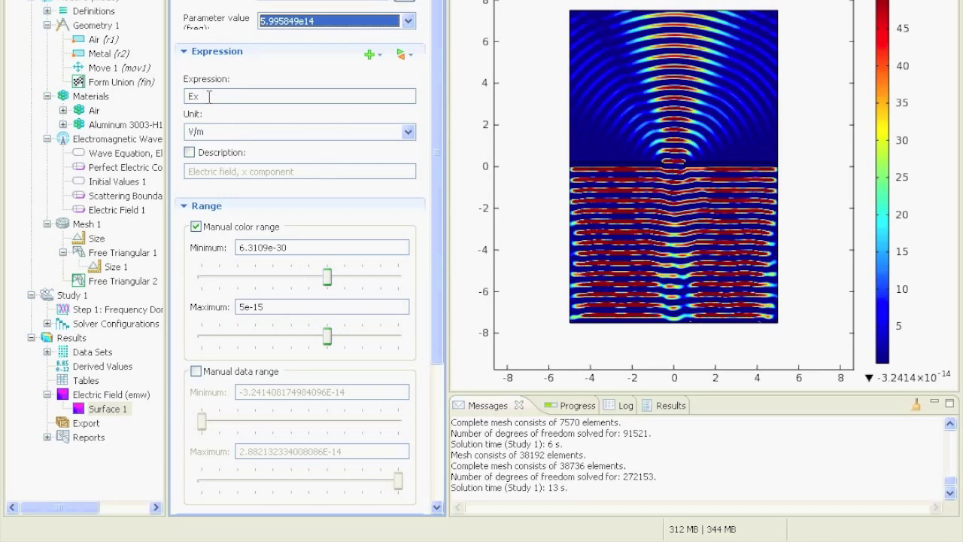
- Turn off the manual color range for the electric field surface plot
click(246, 229)
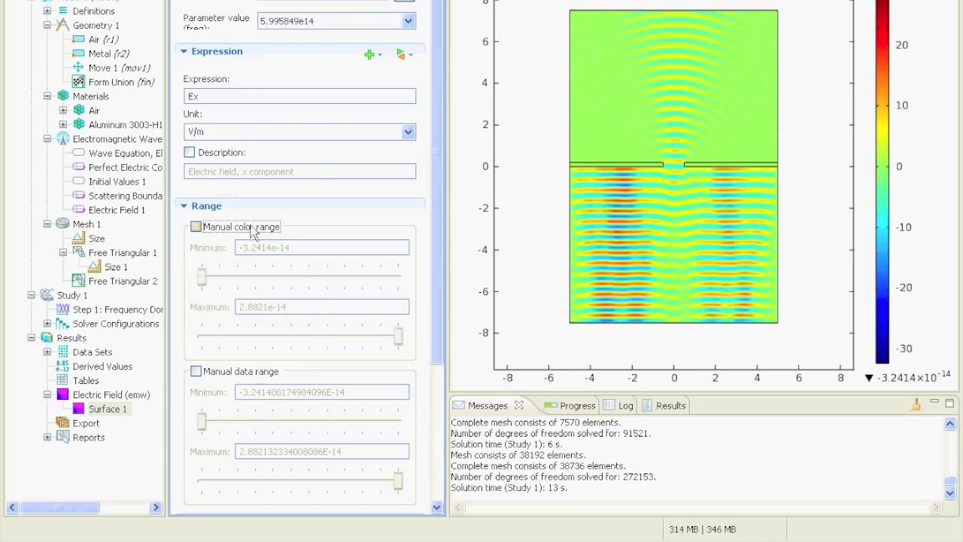
click(253, 232)
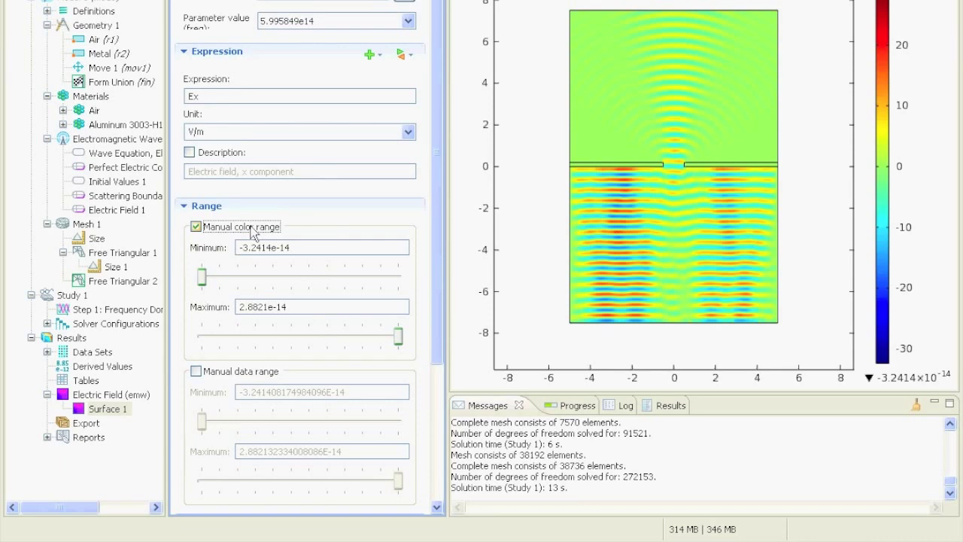
click(325, 251)
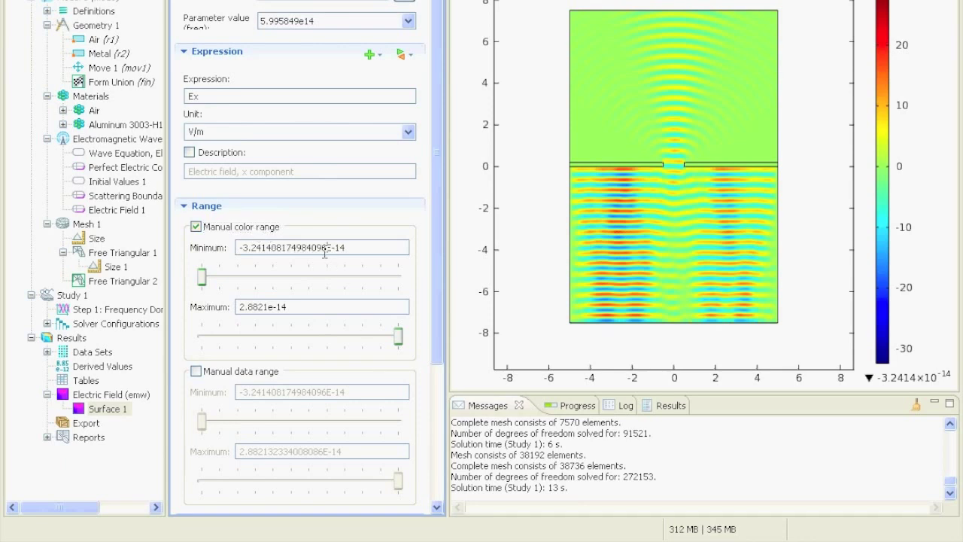
click(253, 228)
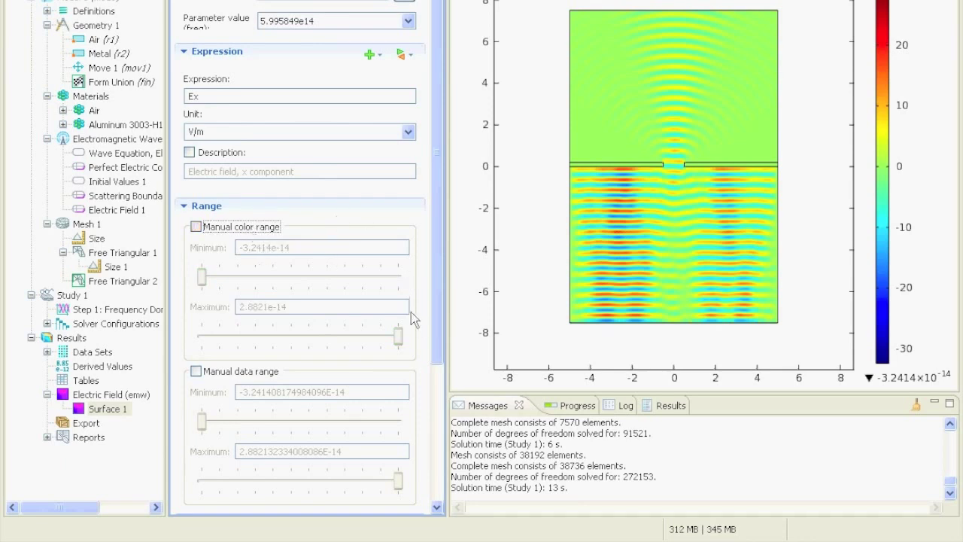
- Change the surface plot's color table to WaveLight
scroll(439, 357, down, 5)
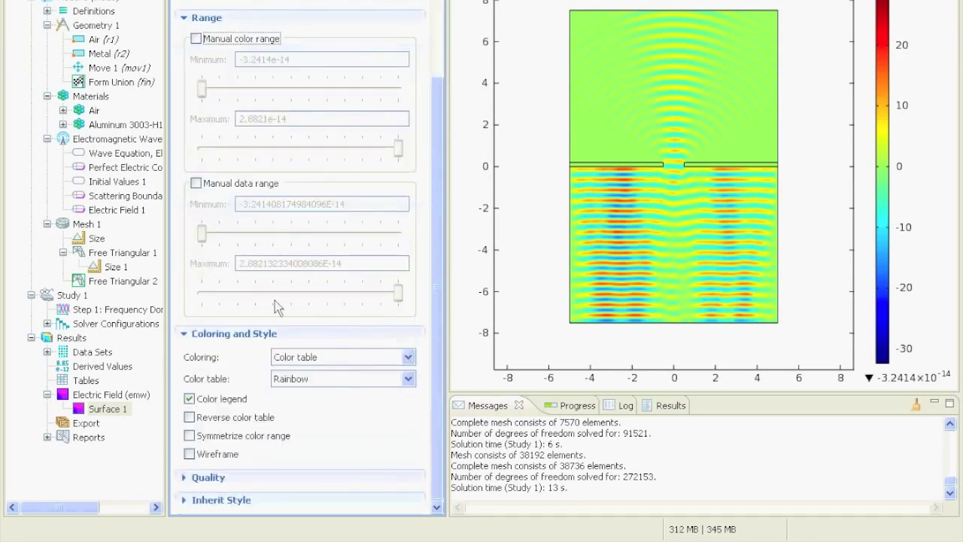
click(325, 381)
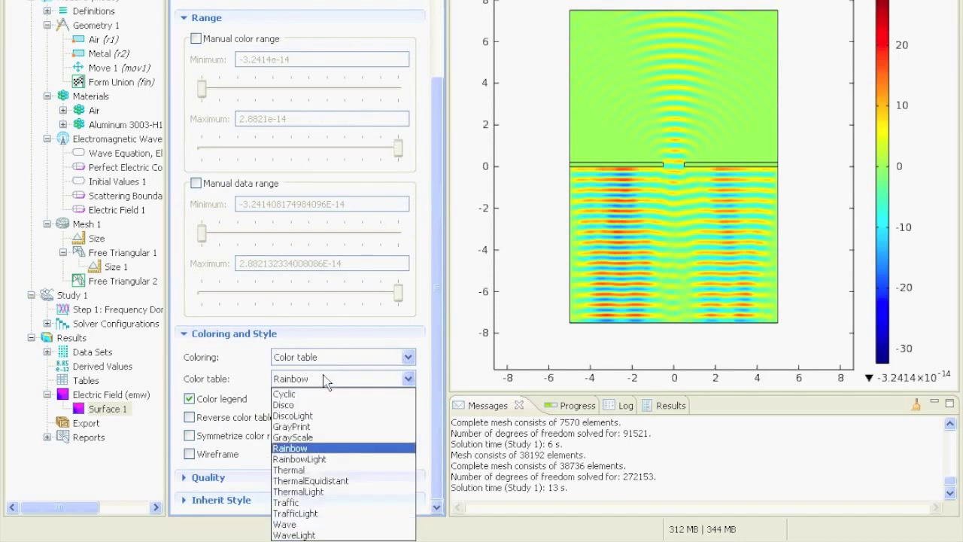
click(329, 535)
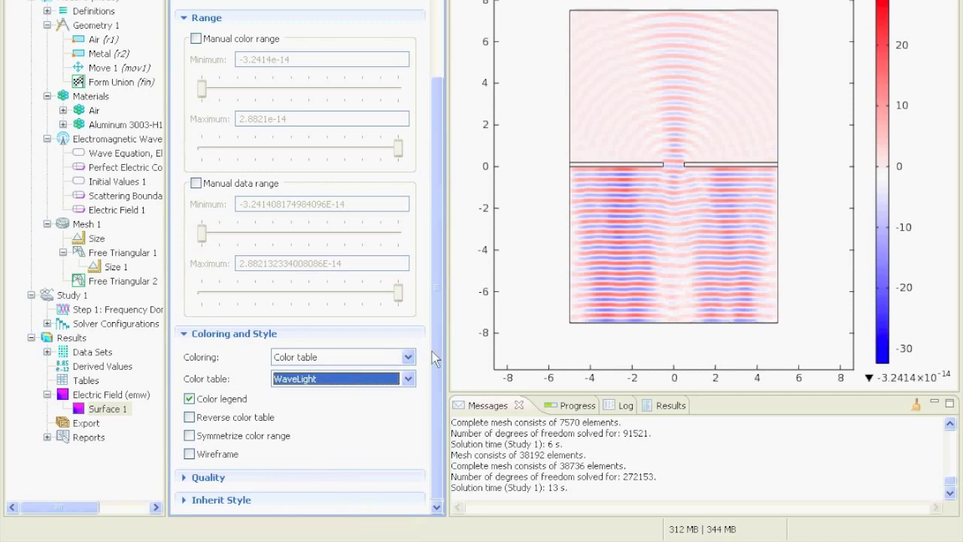
- Hide the surface plot's color legend, show it again and redraw the plot
click(189, 400)
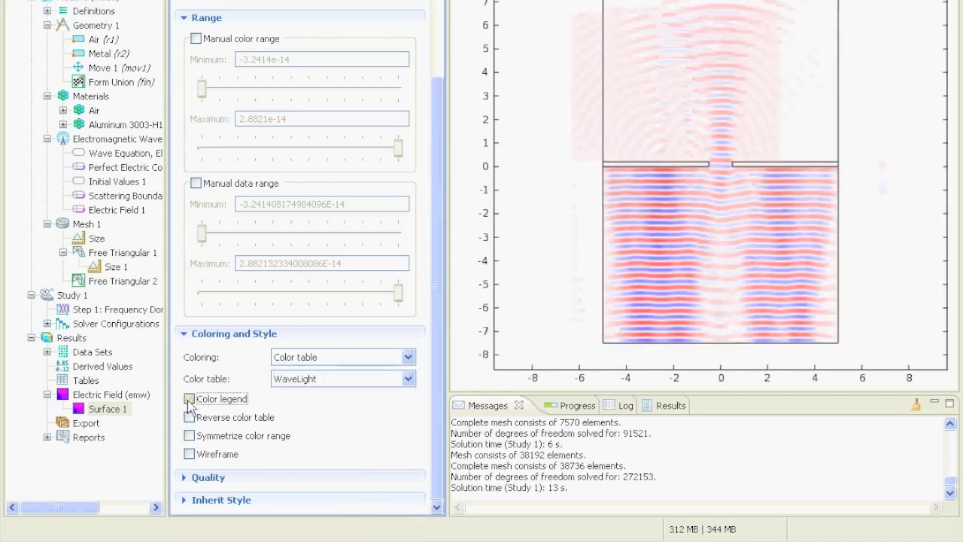
click(189, 399)
click(189, 400)
click(189, 400)
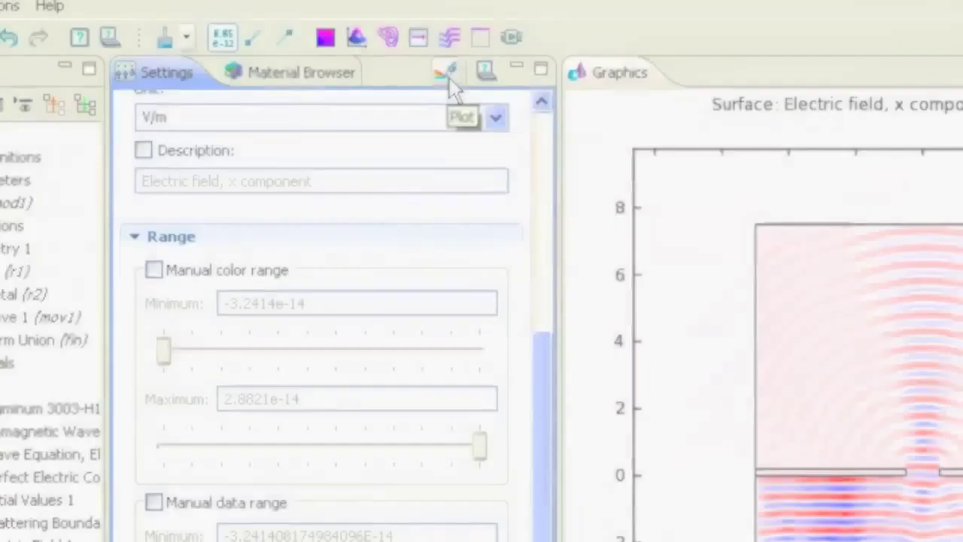
click(379, 39)
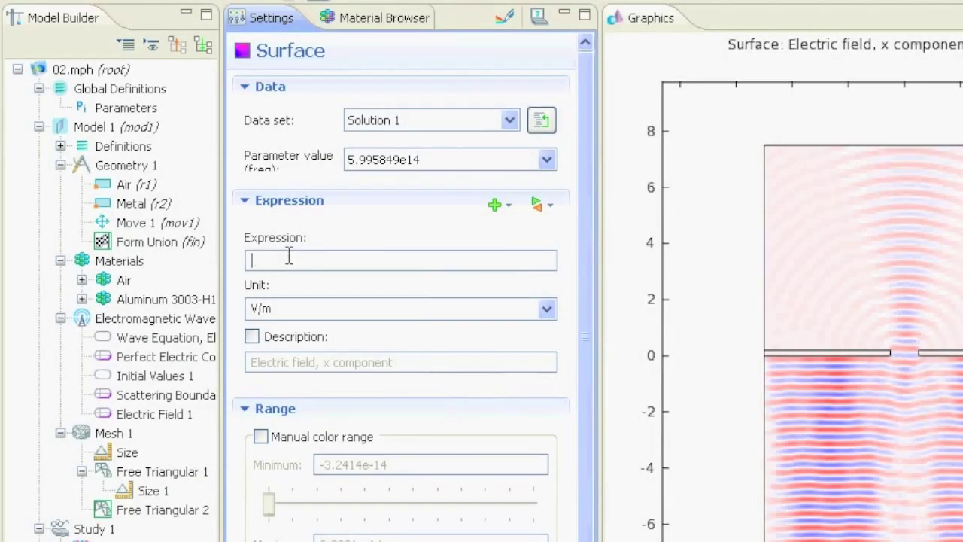
- Replace the surface expression with the x component of the time-average power flow (emw.Poavx) and plot it
click(289, 256)
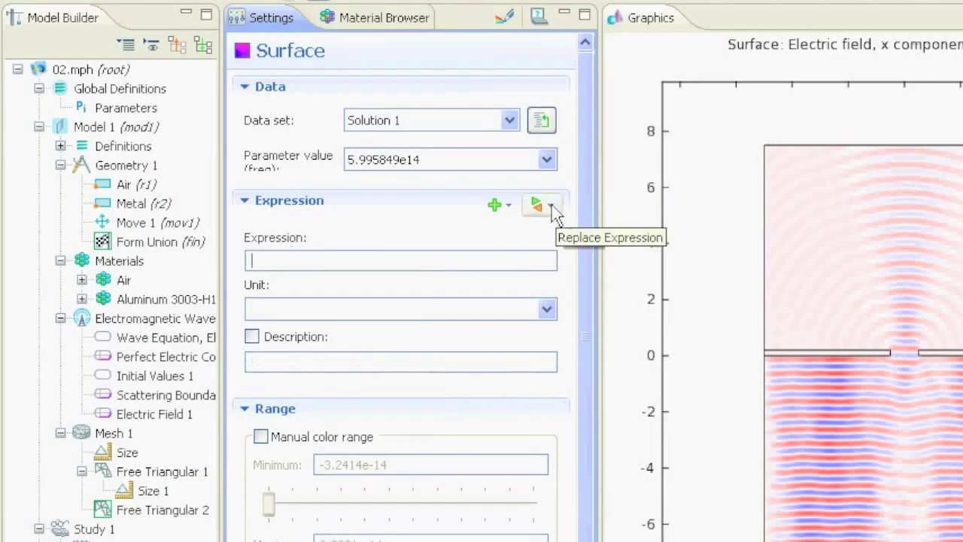
click(553, 209)
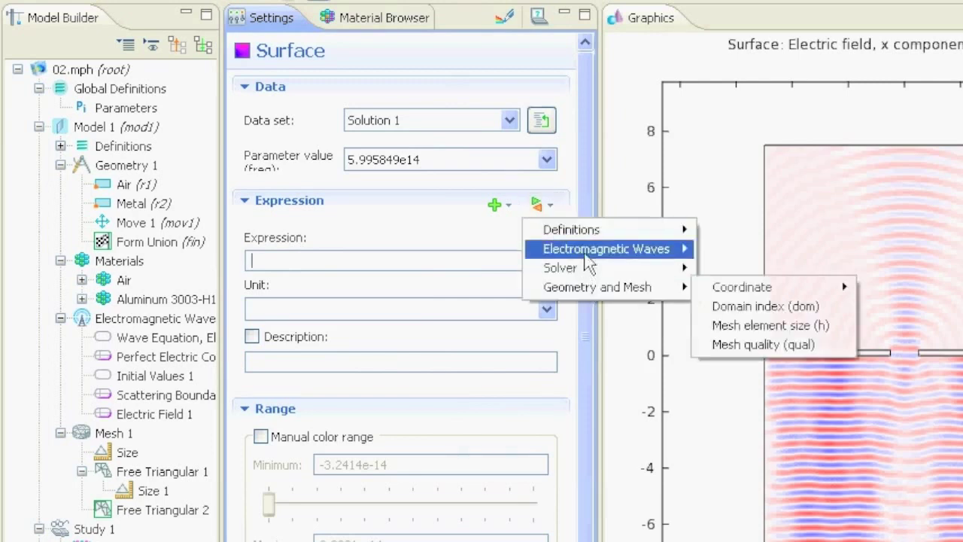
mouse_move(587, 256)
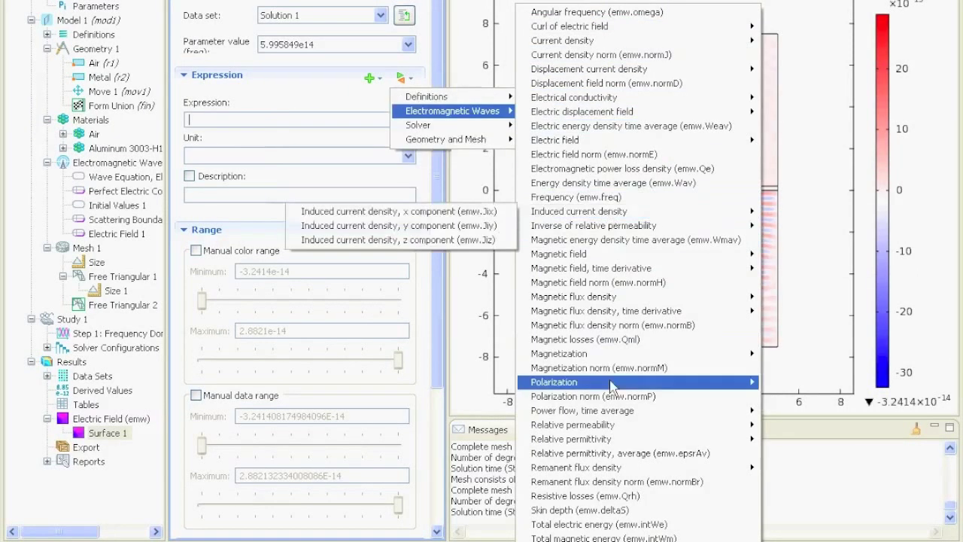
mouse_move(609, 414)
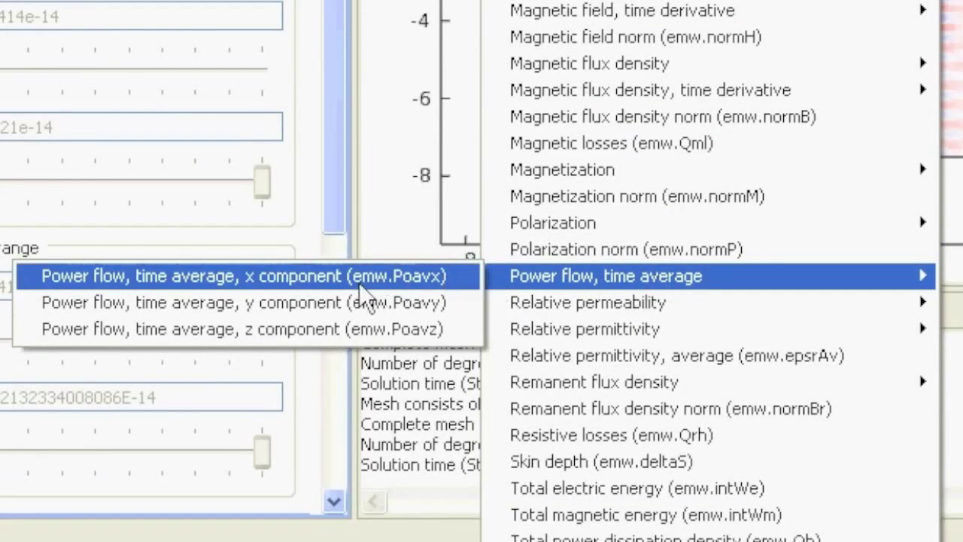
click(459, 276)
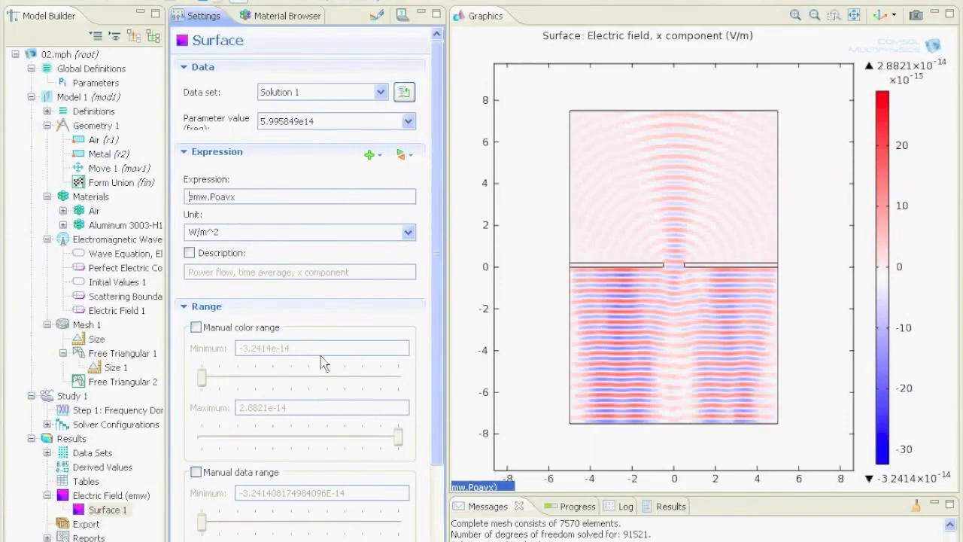
click(378, 16)
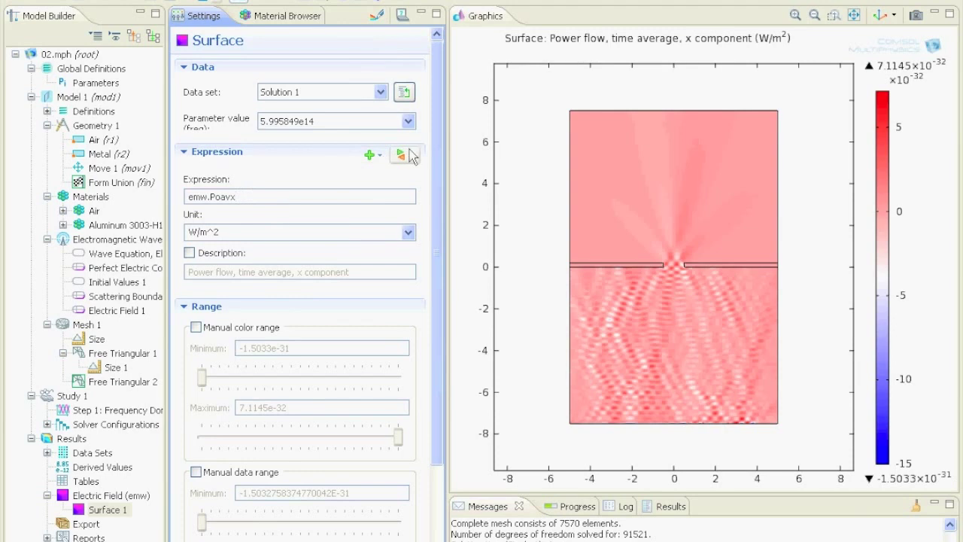
- Add the y component of the time-average power flow to the expression, making it emw.Poavx+emw.Poavy, and plot the sum
click(371, 155)
click(371, 155)
click(372, 156)
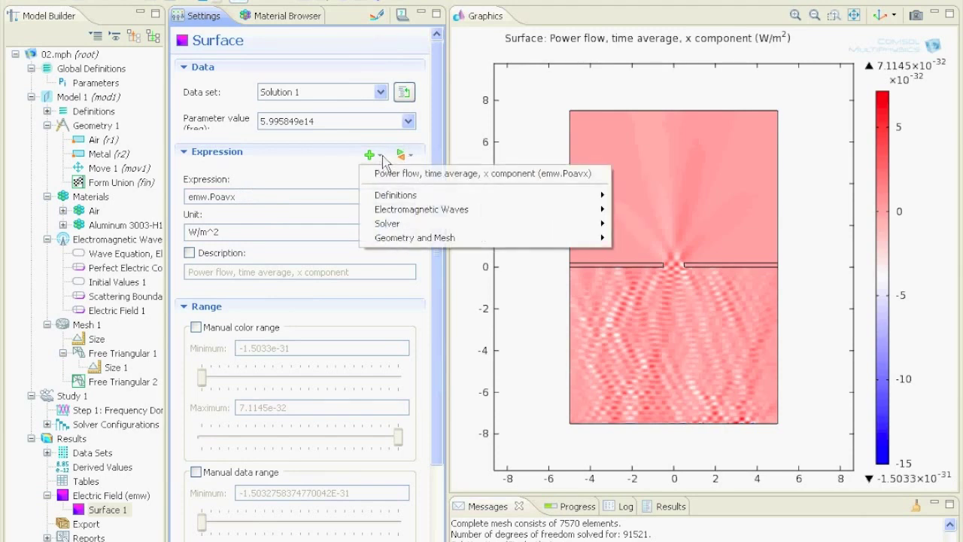
mouse_move(527, 209)
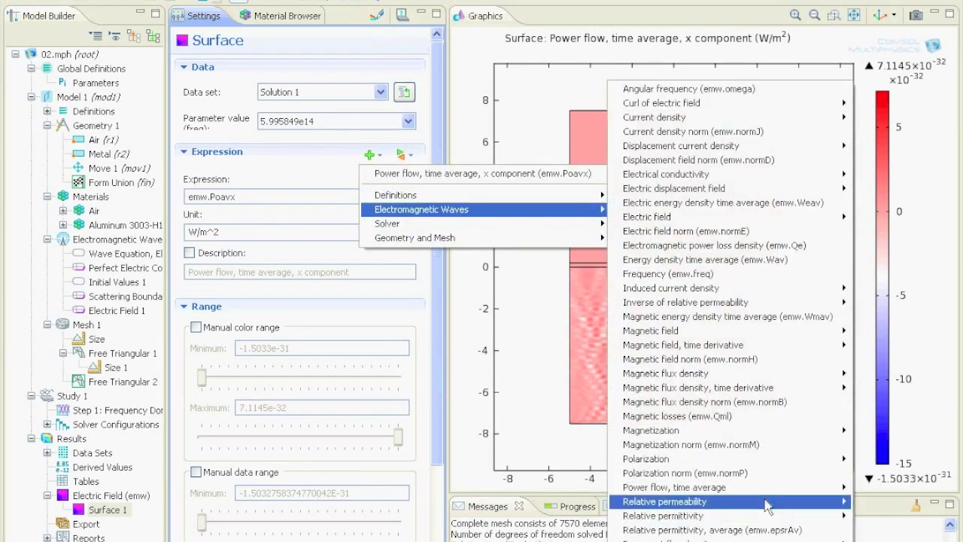
mouse_move(757, 490)
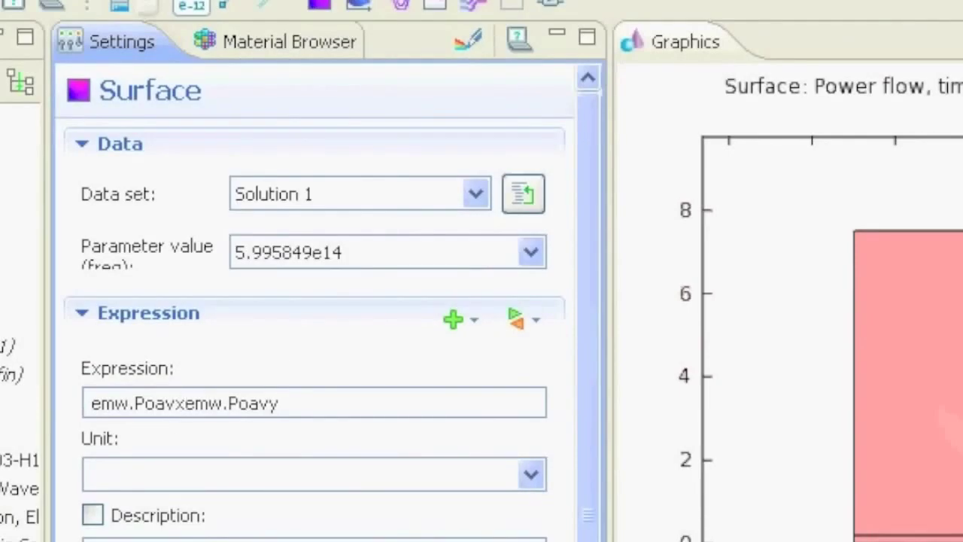
click(187, 404)
text(+)
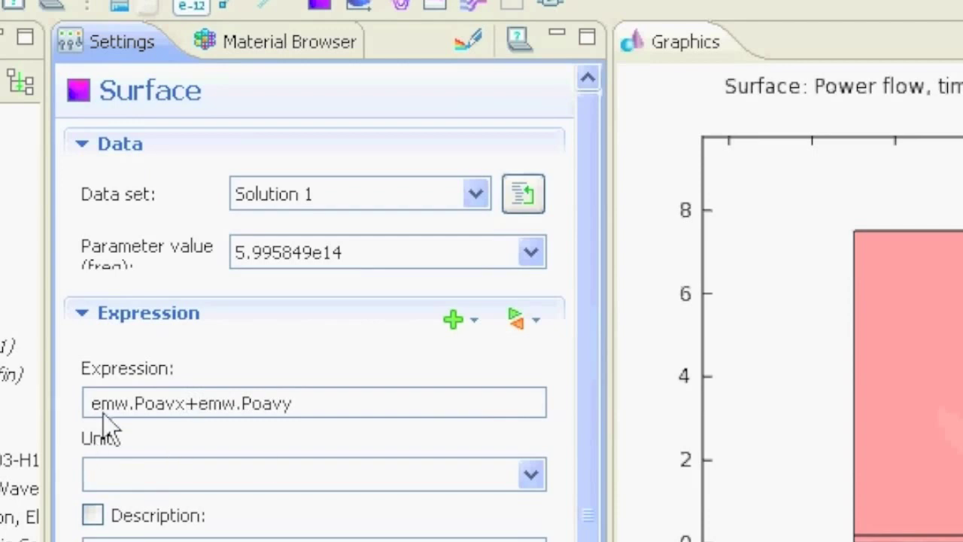
click(471, 40)
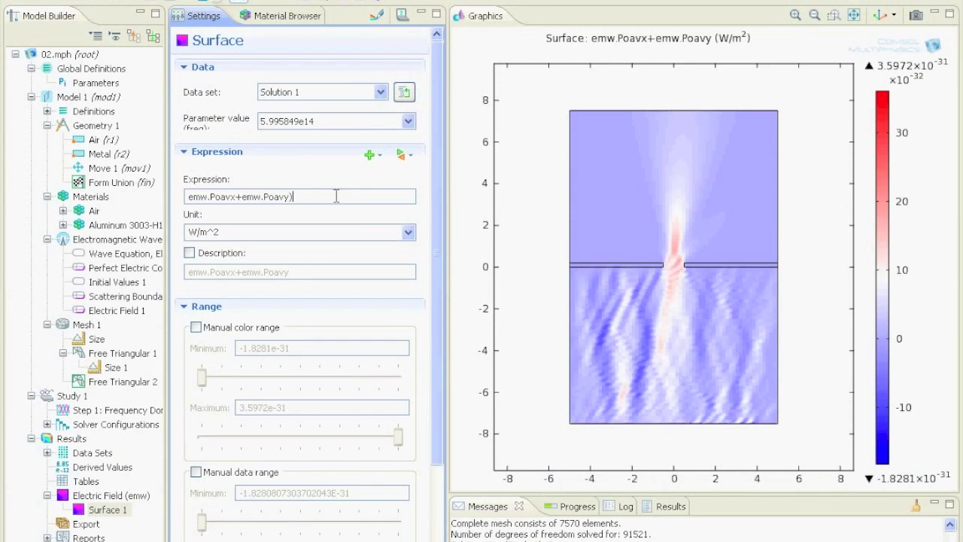
- Rewrite the surface expression as the power flow magnitude sqrt((emw.Poavx)^2+(emw.Poavy)^2) and plot it
key(Left)
key(Left)
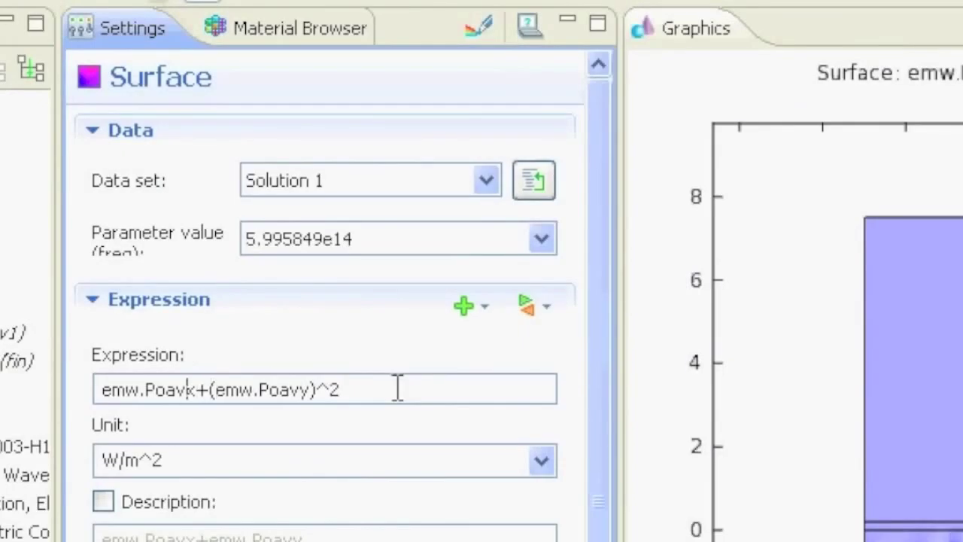
text()^2)
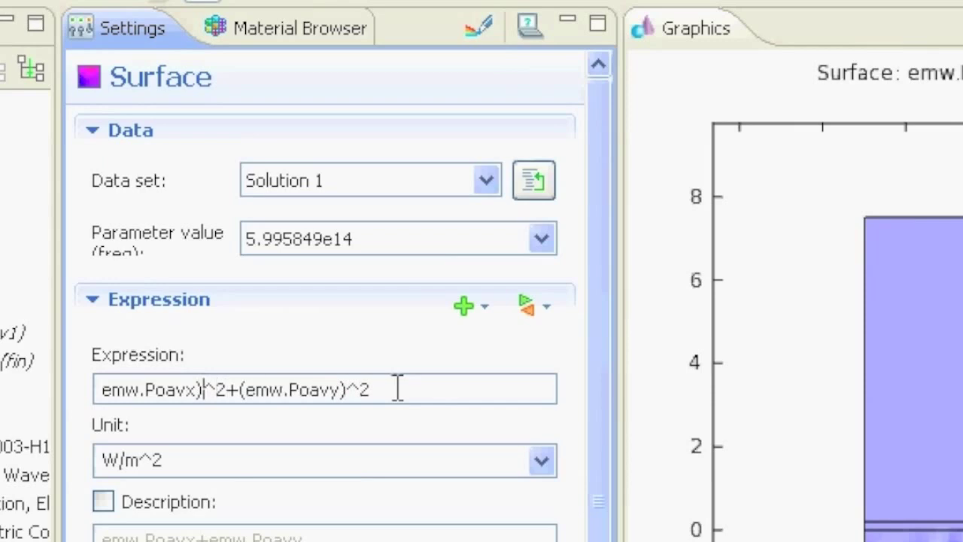
text(()
text(sqrt()
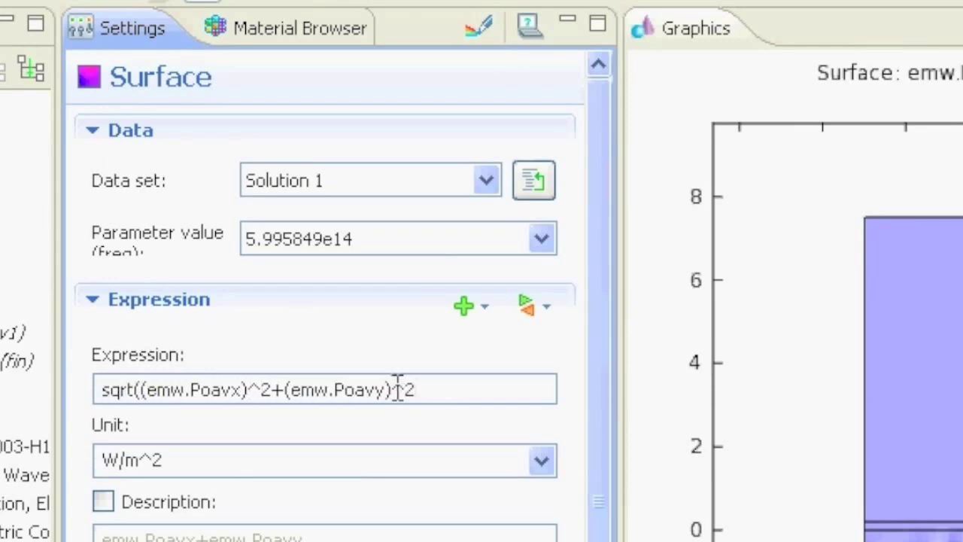
key(Return)
click(481, 24)
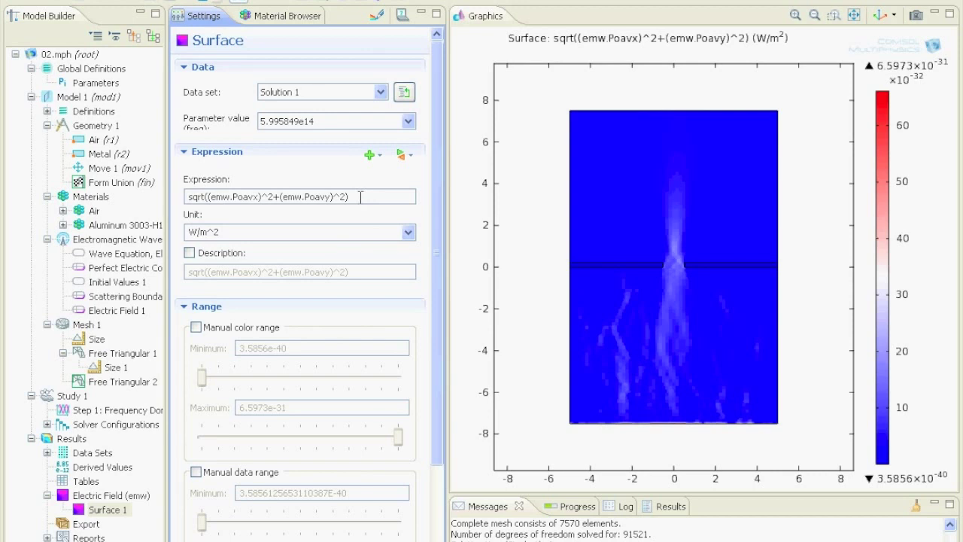
- Enable the surface plot's manual color range, set its minimum to 0 and maximum to 6.597272881784283E-32, redraw the plot and readjust the maximum
click(263, 329)
drag(348, 347, 240, 347)
text(0)
click(321, 409)
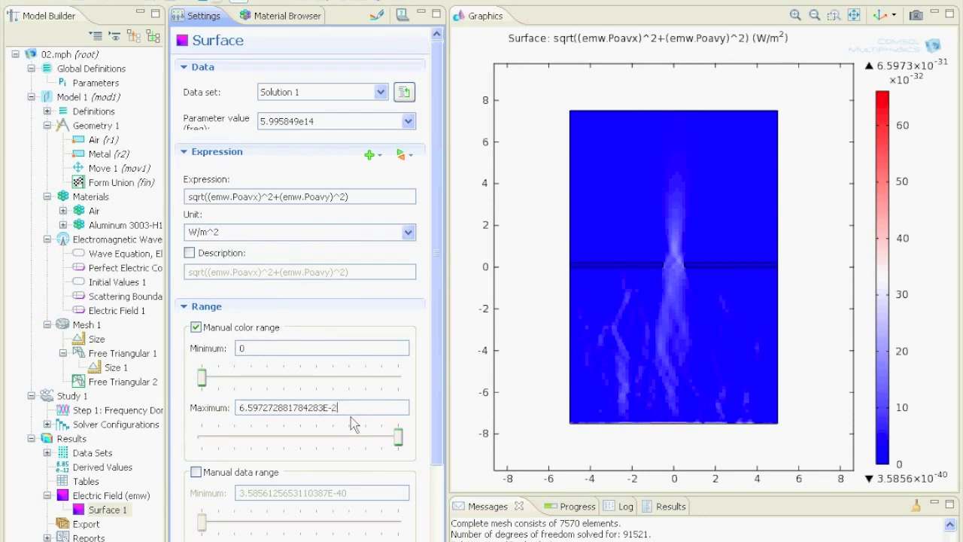
key(Return)
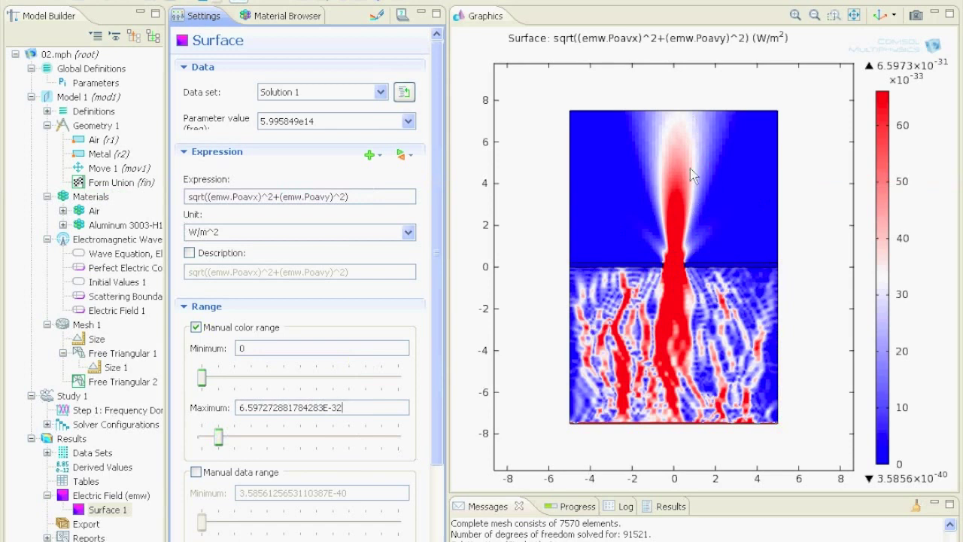
click(392, 410)
key(Return)
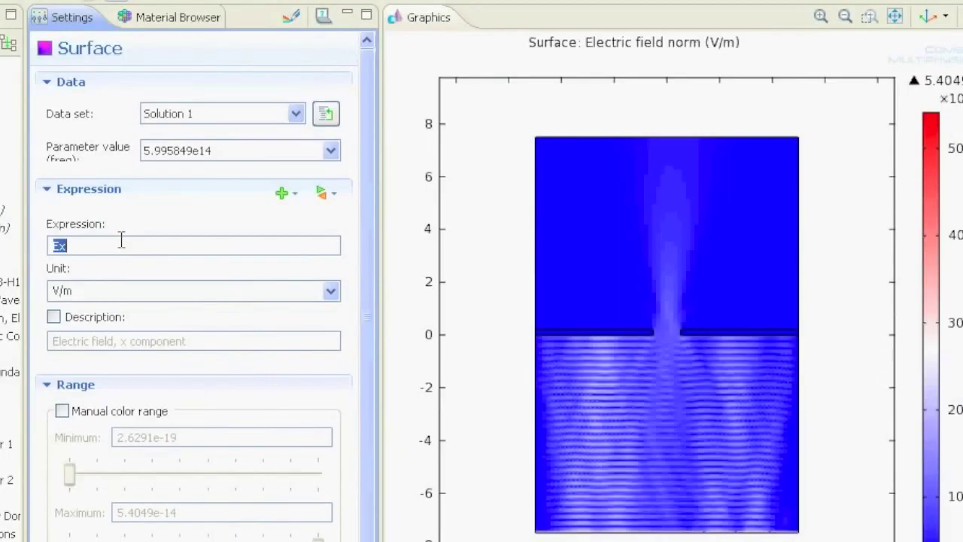
- Plot the electric field components Ex, Ey and Ez in turn as the surface expression, ending with the field norm emw.normE
click(119, 243)
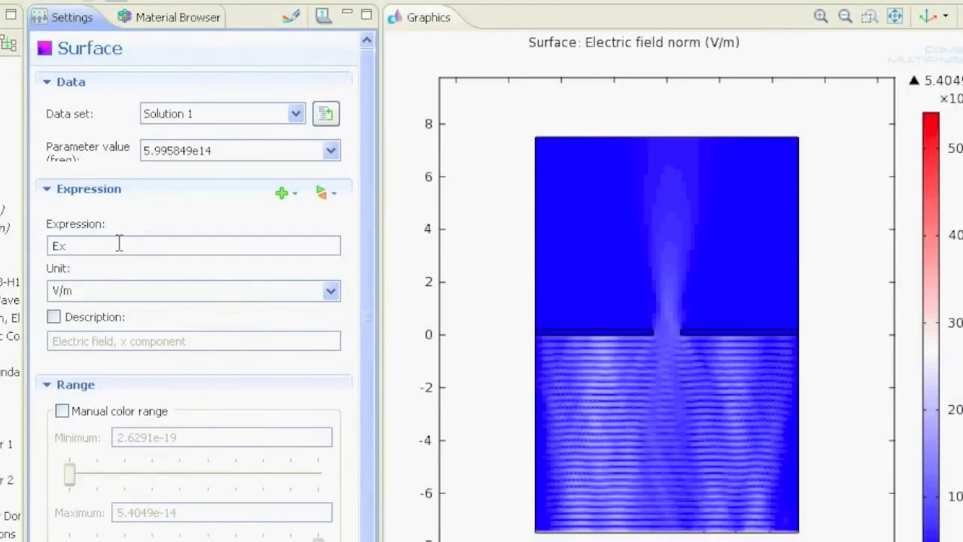
click(291, 18)
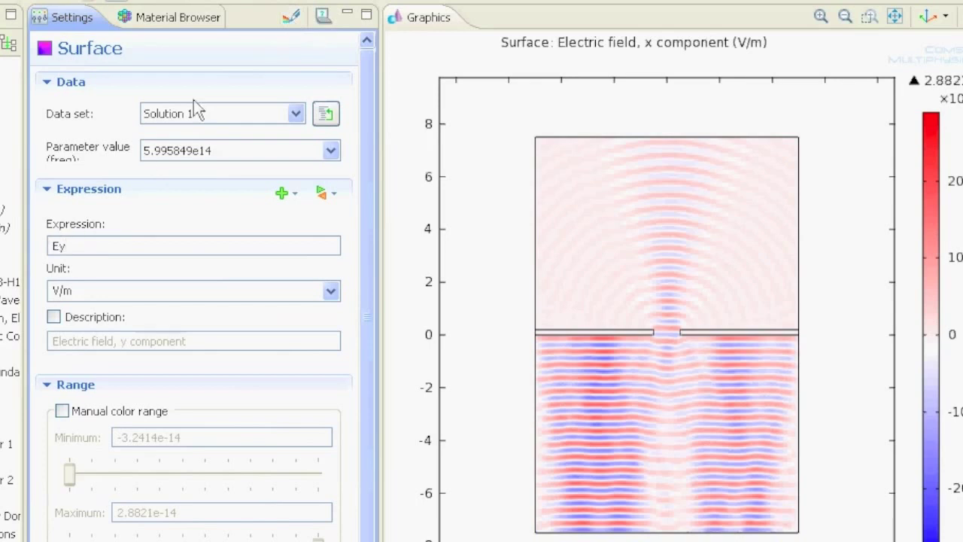
click(291, 18)
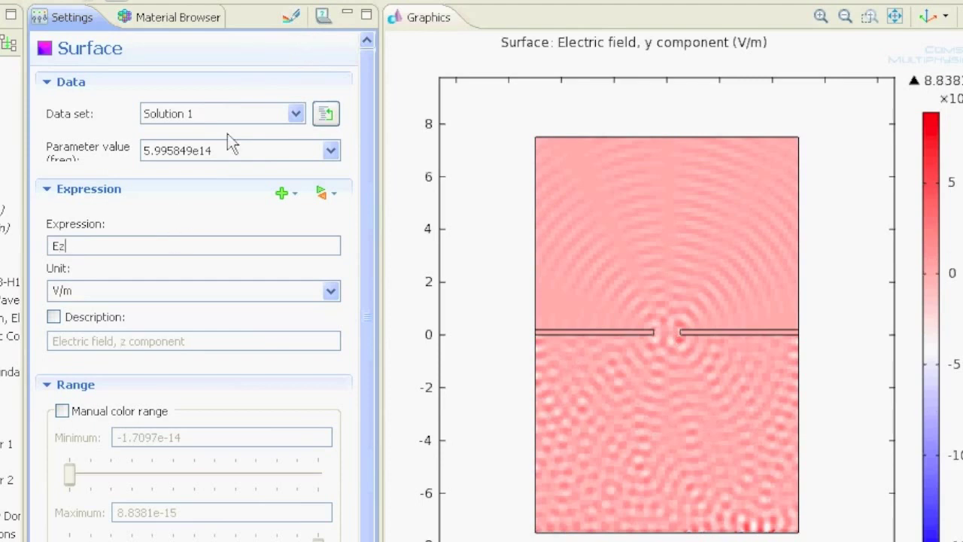
click(296, 20)
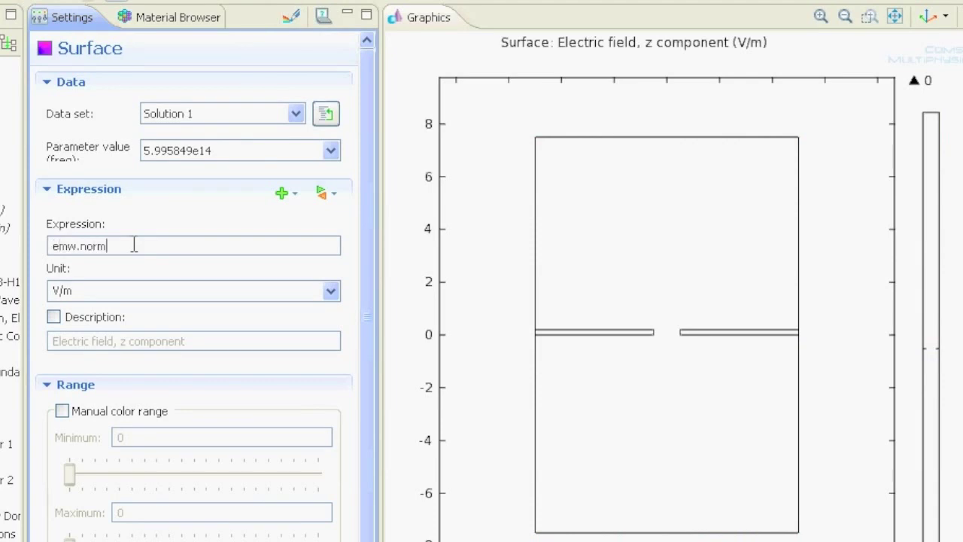
click(291, 18)
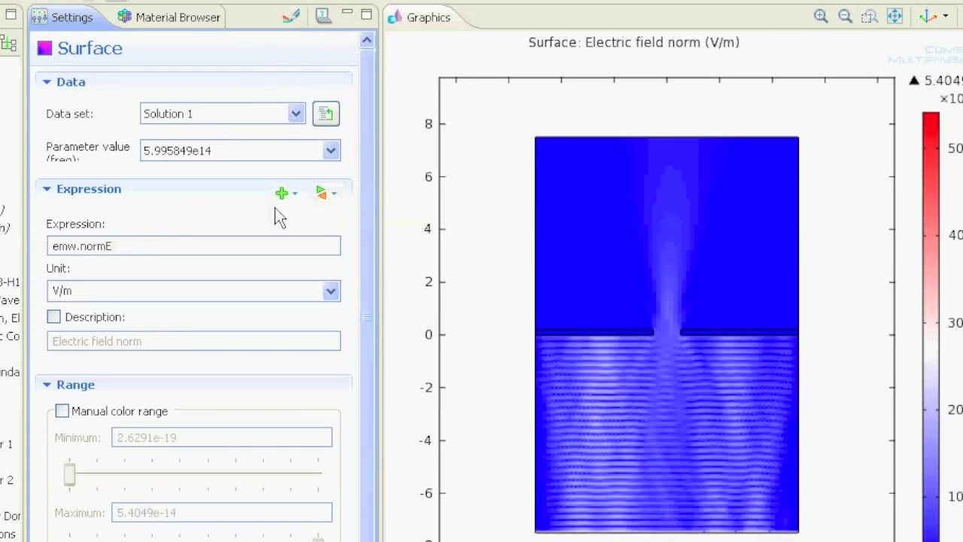
- Replace the surface expression with the x component of the time-average power flow, emw.Poavx, and redraw the plot
click(338, 197)
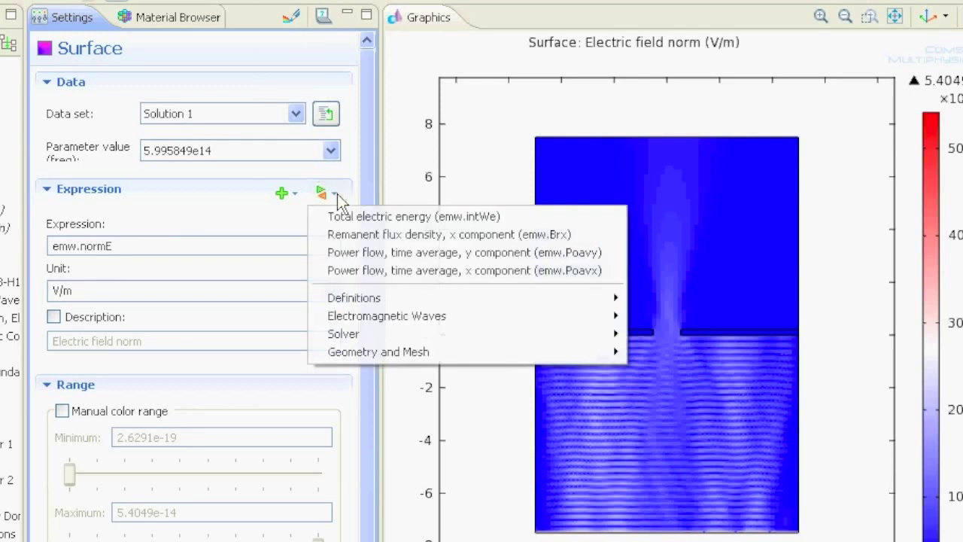
mouse_move(399, 317)
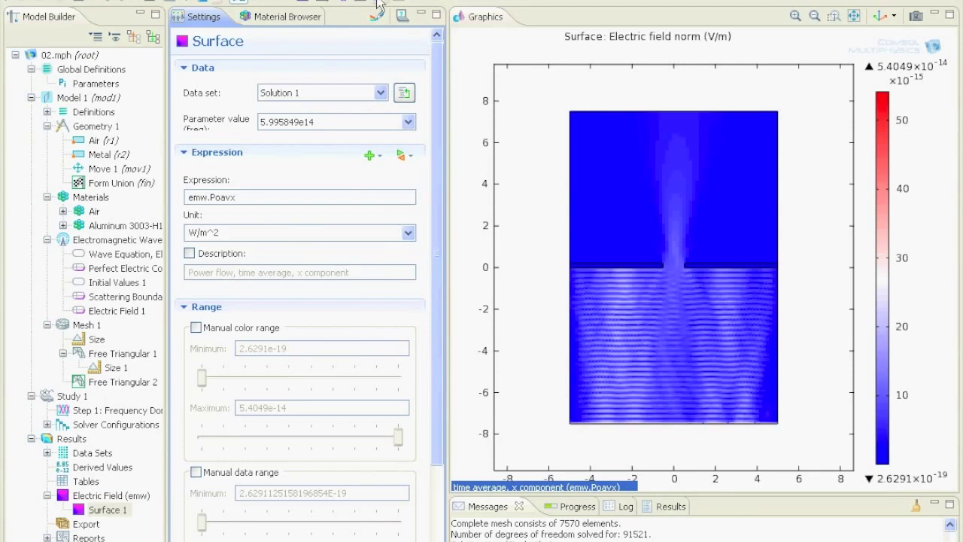
click(376, 15)
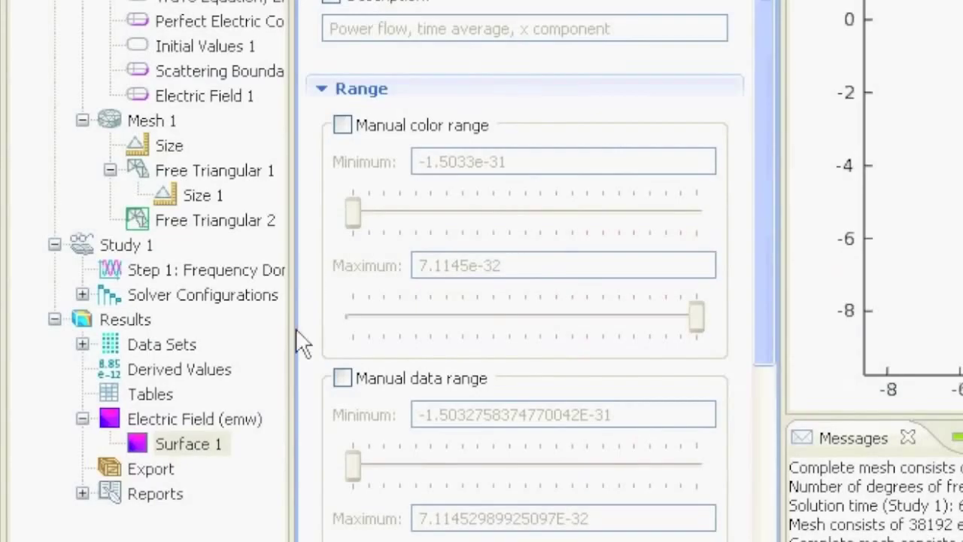
- Check the report types available for the model, and look up and highlight the variable emw.Poavx in the report's variable table
right_click(165, 504)
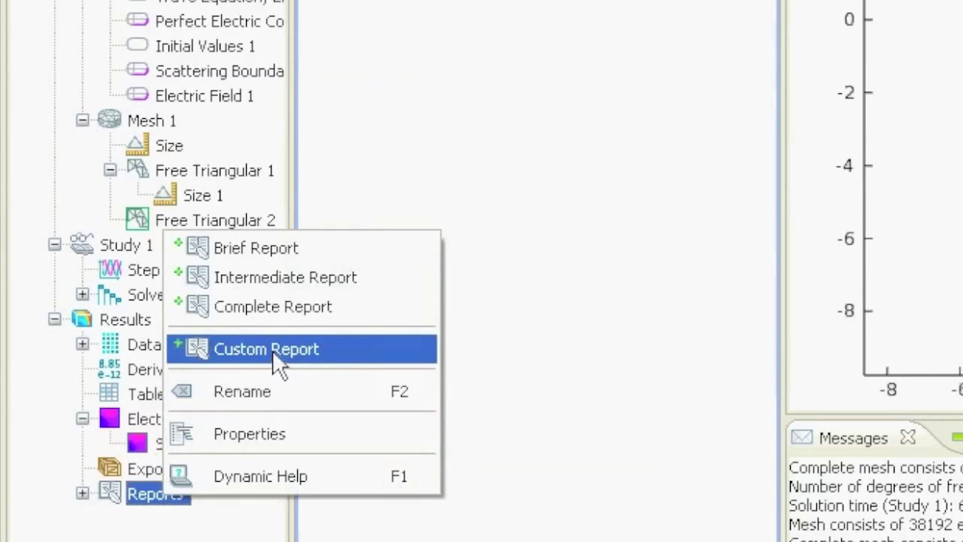
click(564, 402)
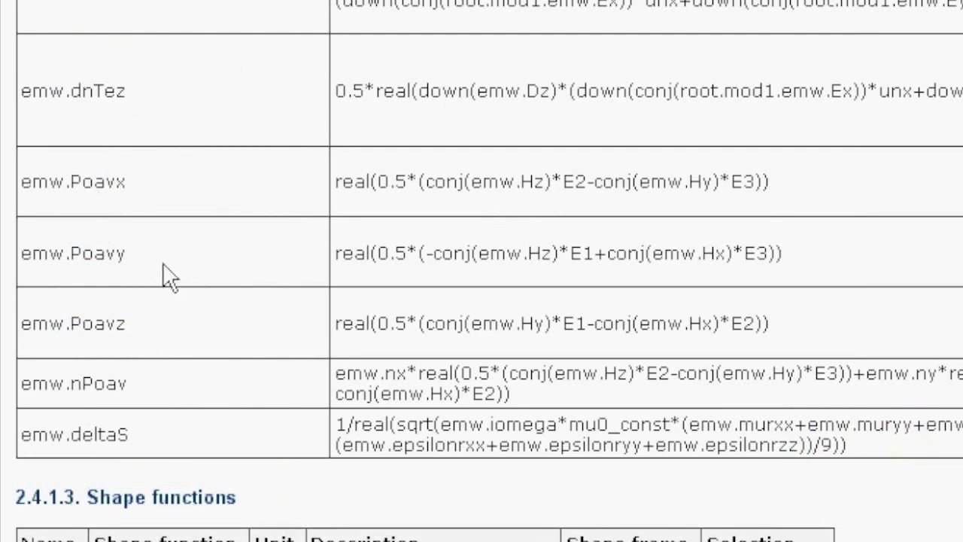
drag(22, 189, 136, 190)
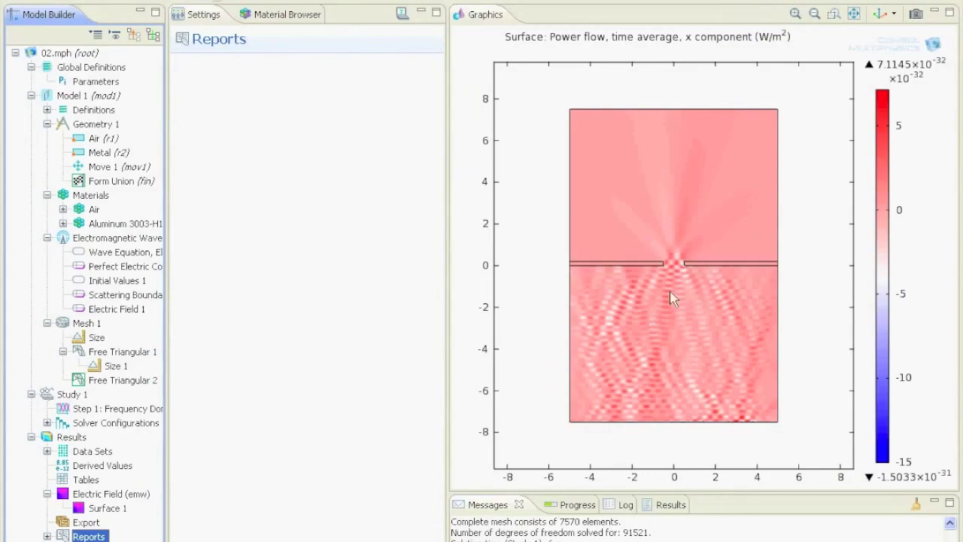
- Go to the expression of Surface 1, and highlight the definitions of emw.Poavx, emw.Poavy and emw.Poavz in the report
click(96, 508)
click(242, 195)
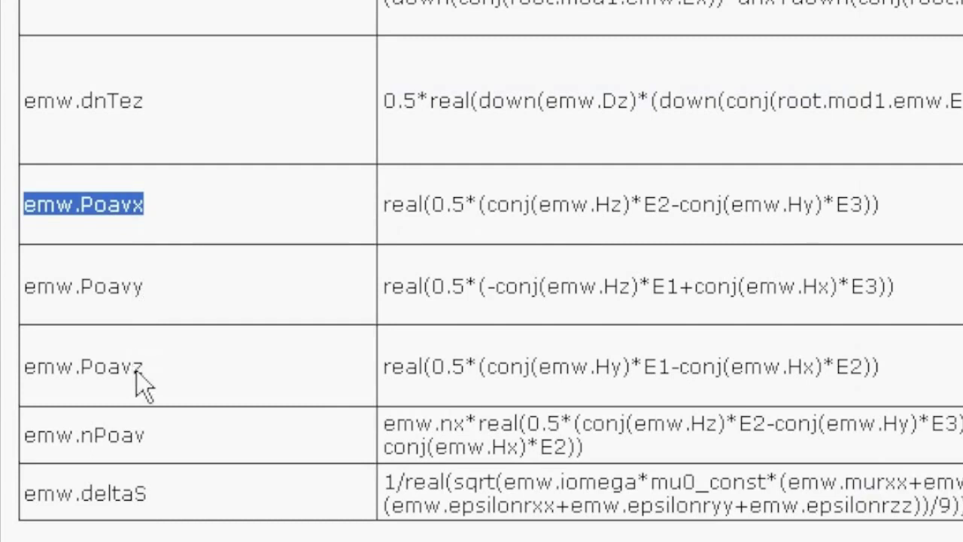
drag(893, 366, 30, 216)
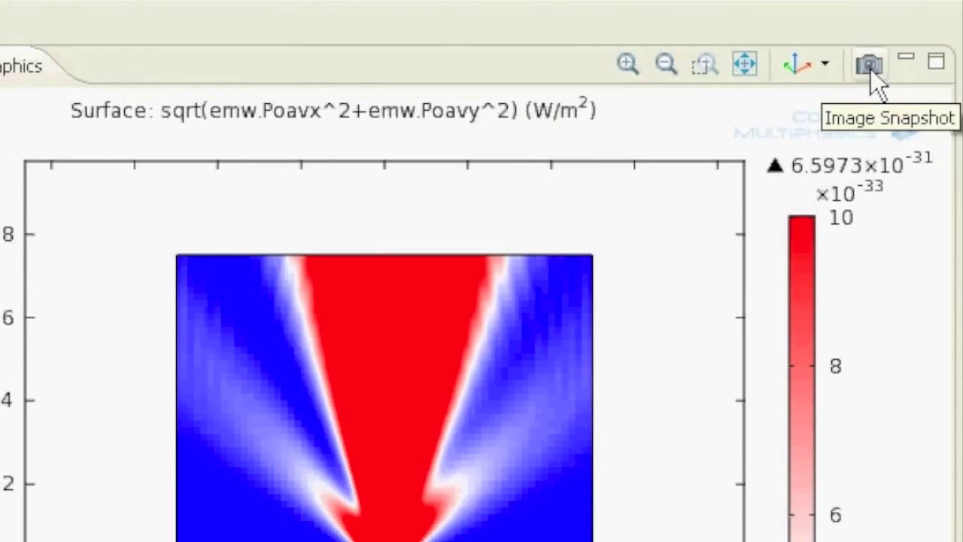
- Open the image snapshot settings for the plot of sqrt(emw.Poavx^2+emw.Poavy^2)
click(871, 69)
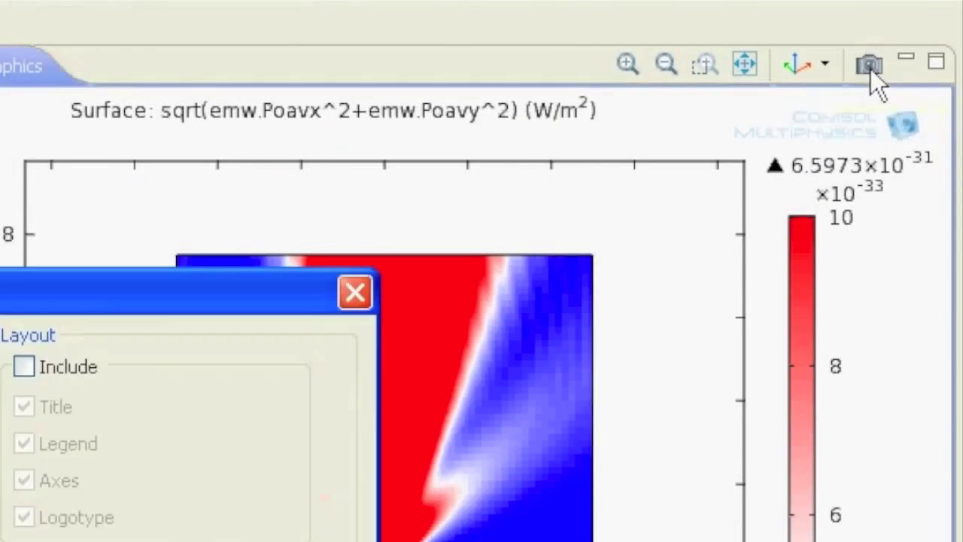